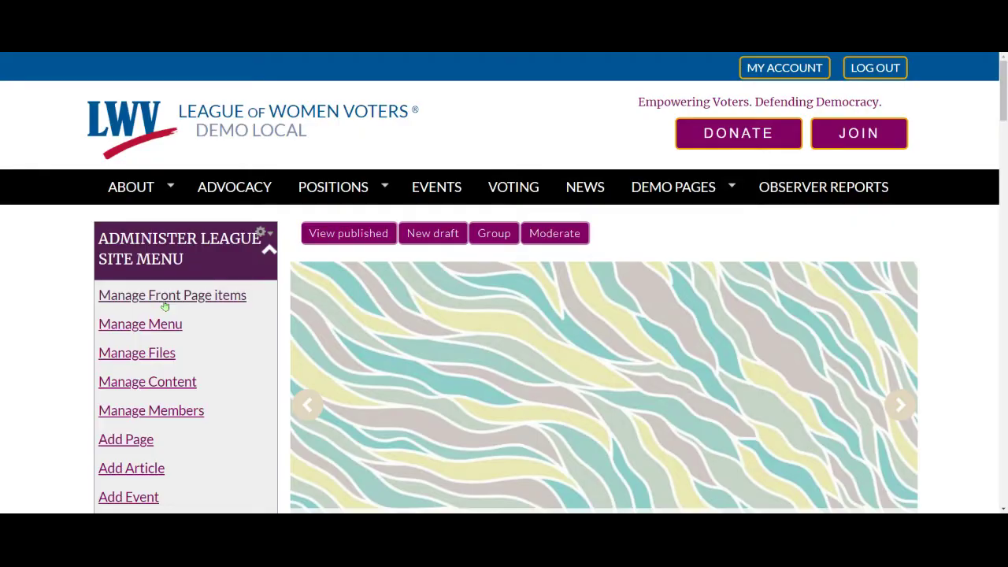
Open Manage Front Page items and reset the list to default settings, leaving 13 visible items.
{"action": "left_click", "coordinate": [165, 298]}
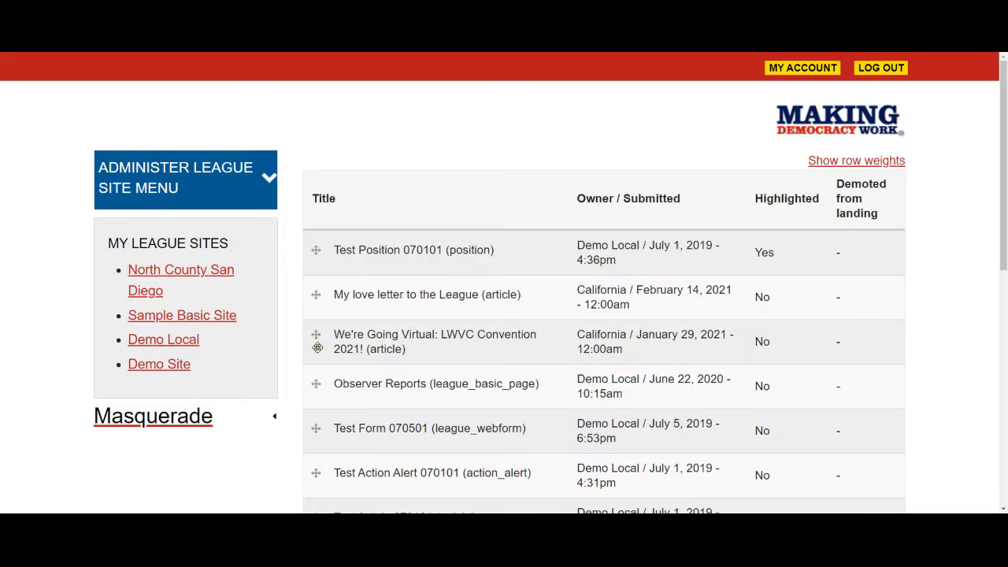
{"action": "scroll", "coordinate": [290, 375], "scroll_direction": "down", "scroll_amount": 7}
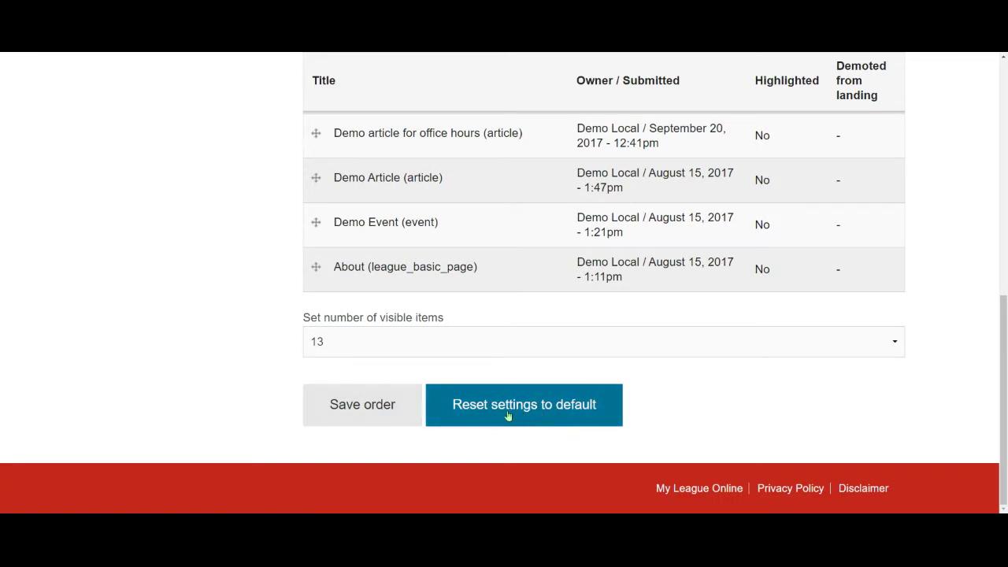
{"action": "left_click", "coordinate": [508, 416]}
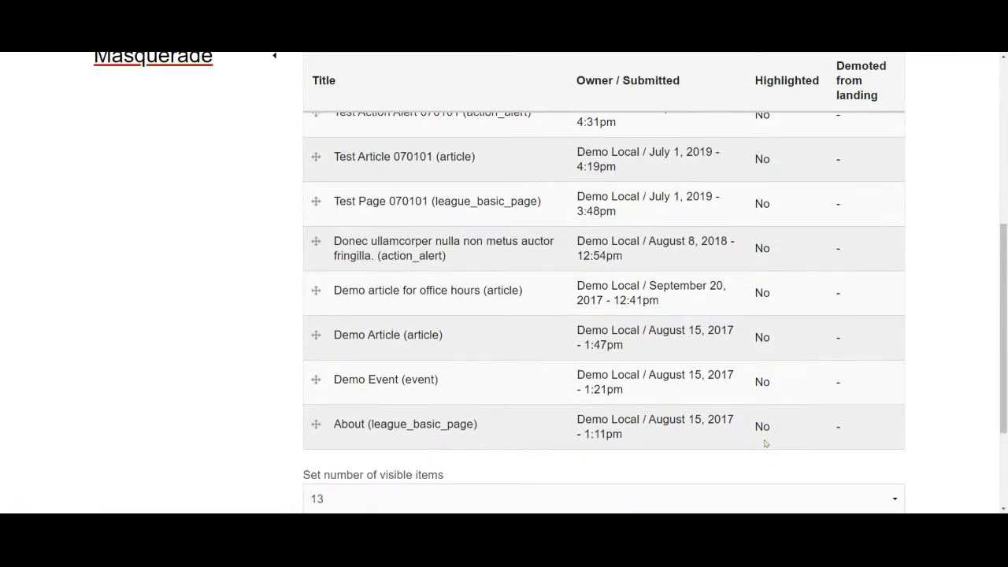
{"action": "scroll", "coordinate": [762, 429], "scroll_direction": "up", "scroll_amount": 5}
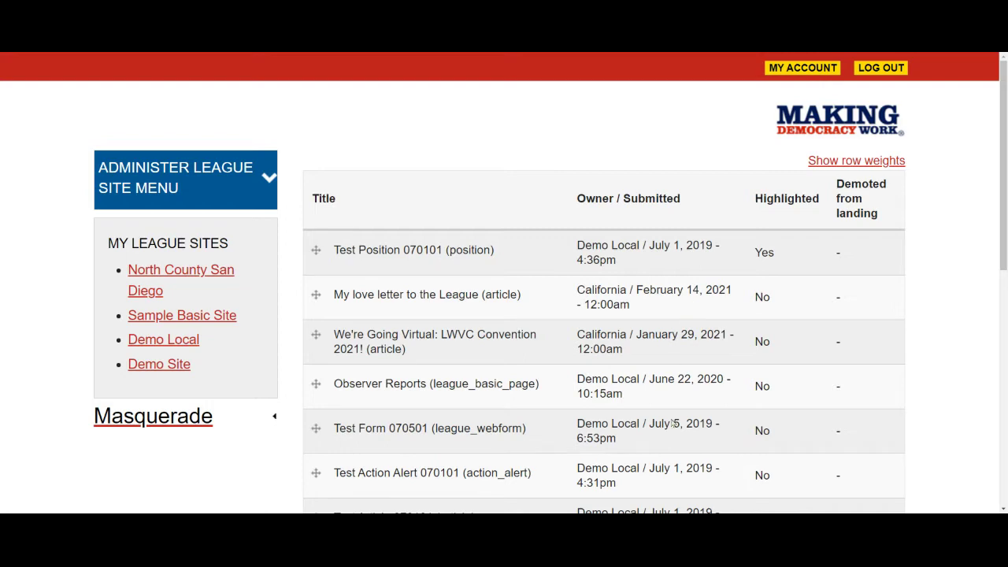
Drag We're Going Virtual and Observer Reports to sit directly below Test Position 070101.
{"action": "scroll", "coordinate": [661, 410], "scroll_direction": "down", "scroll_amount": 2}
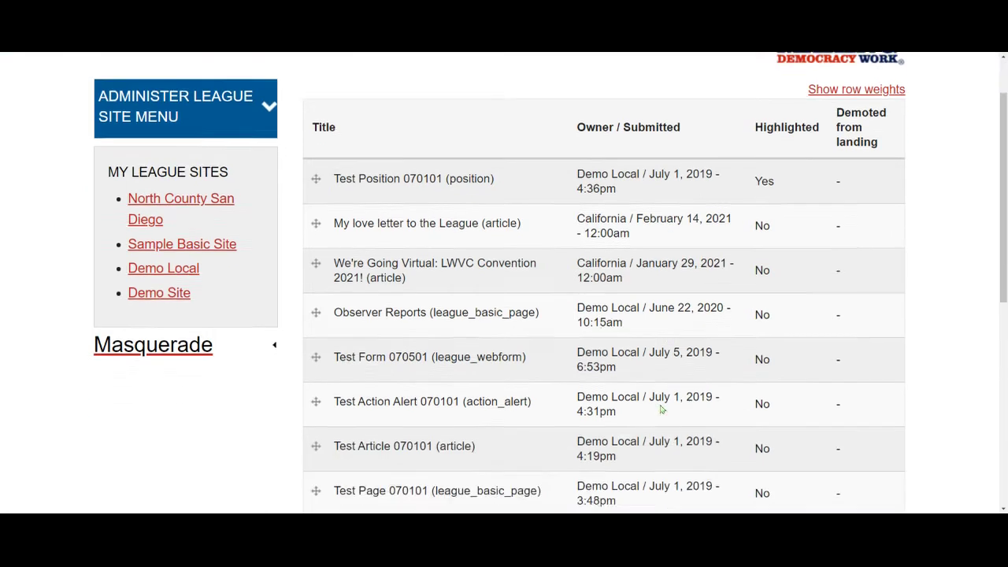
{"action": "left_click_drag", "start_coordinate": [316, 230], "coordinate": [315, 189]}
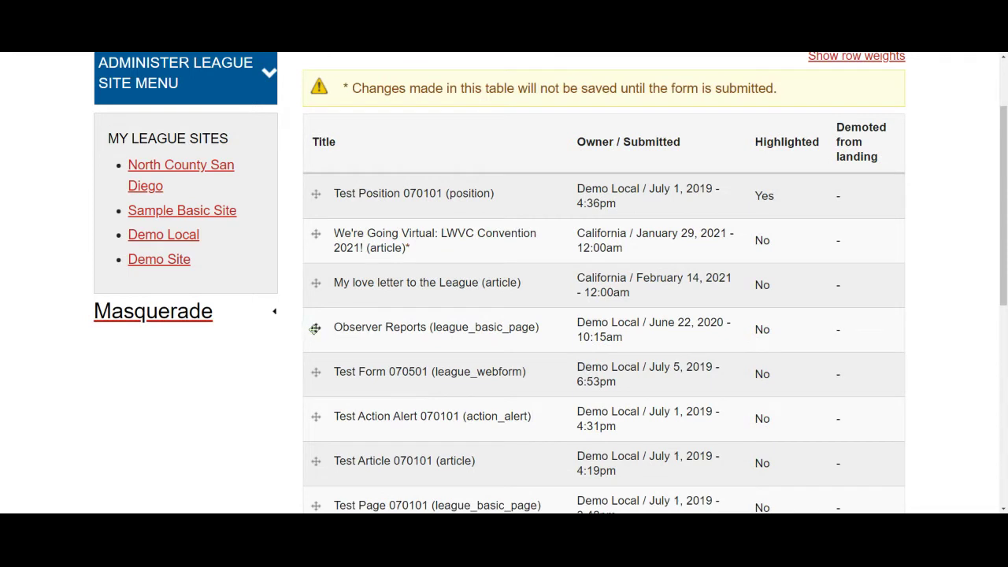
{"action": "left_click_drag", "start_coordinate": [315, 328], "coordinate": [758, 248]}
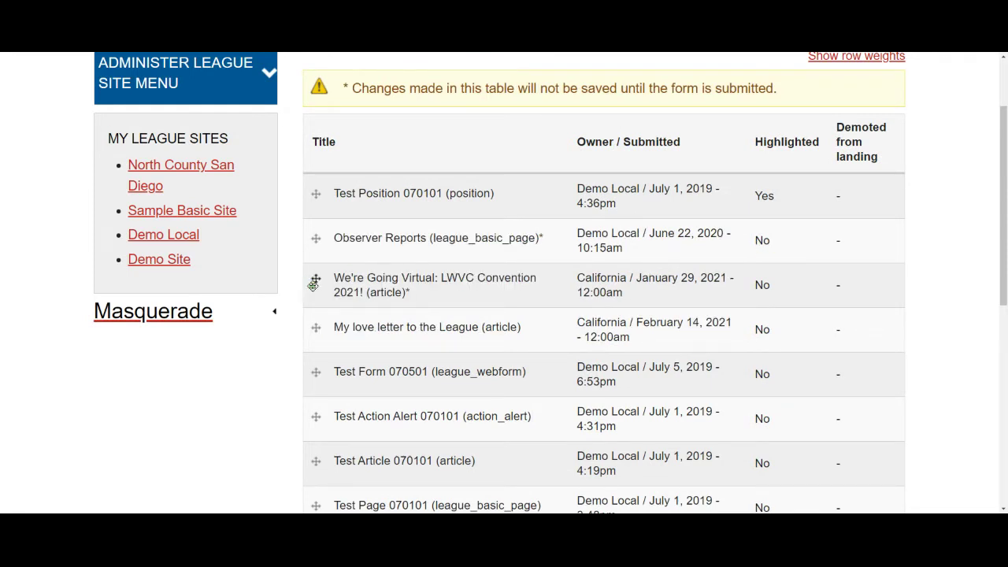
{"action": "left_click_drag", "start_coordinate": [314, 284], "coordinate": [314, 200]}
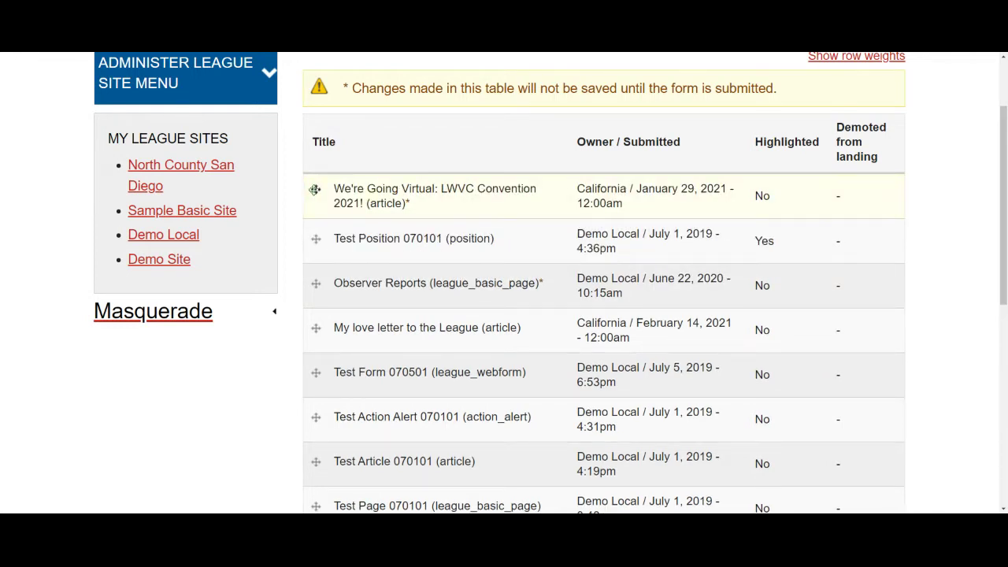
{"action": "left_click_drag", "start_coordinate": [314, 190], "coordinate": [306, 240]}
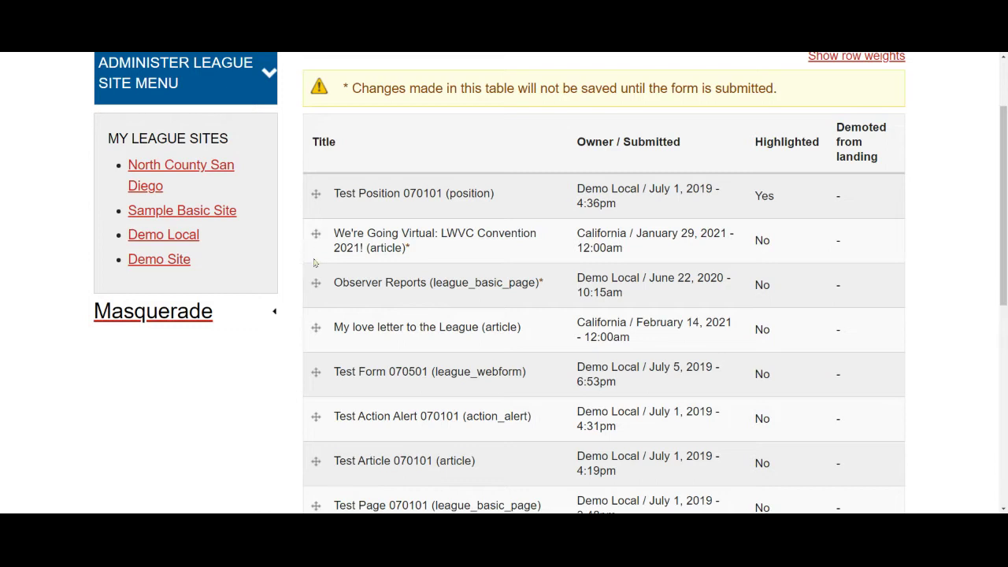
{"action": "scroll", "coordinate": [311, 263], "scroll_direction": "down", "scroll_amount": 5}
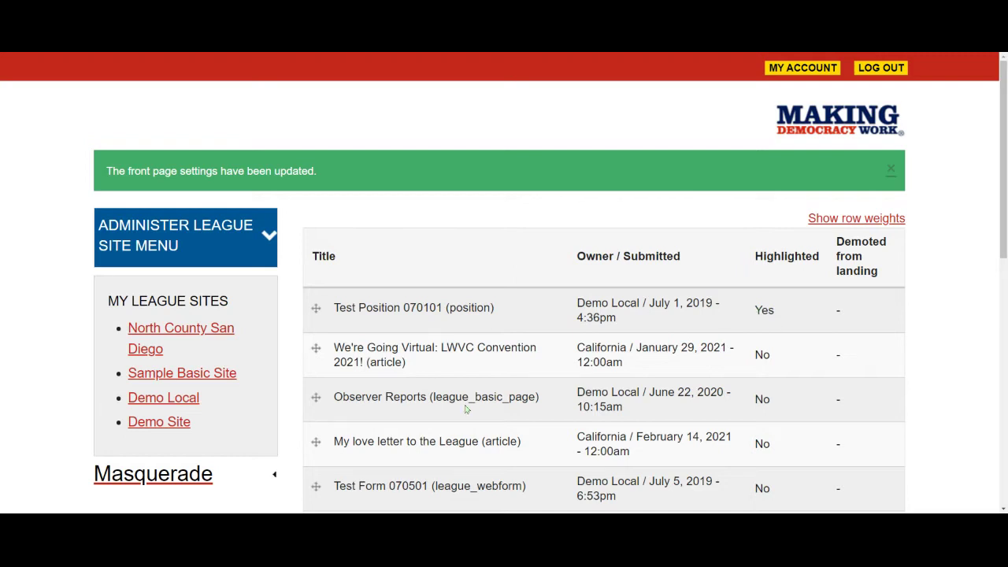
On the Demo Local landing page, highlight My love letter to the League on the front page.
{"action": "left_click", "coordinate": [156, 401]}
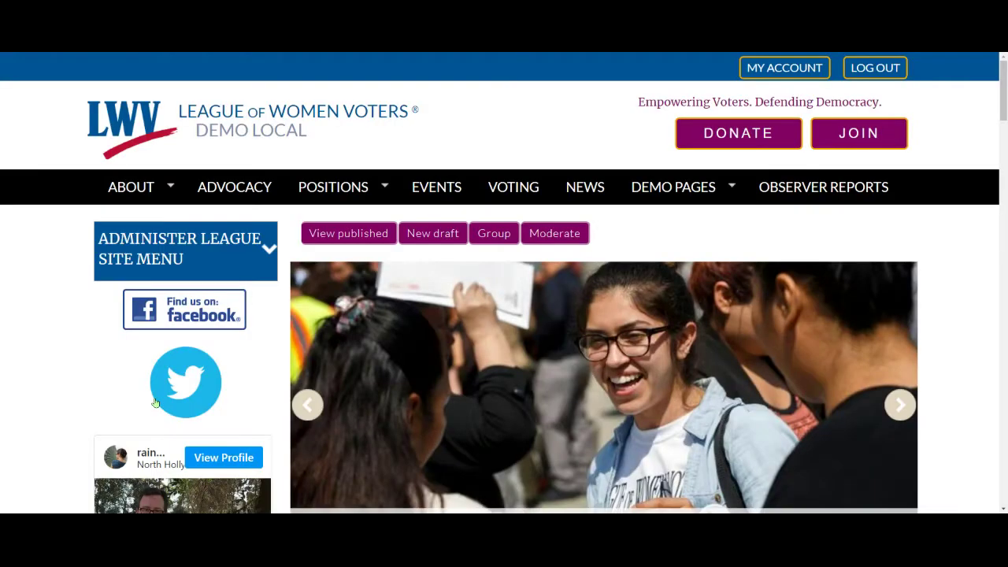
{"action": "scroll", "coordinate": [514, 371], "scroll_direction": "down", "scroll_amount": 10}
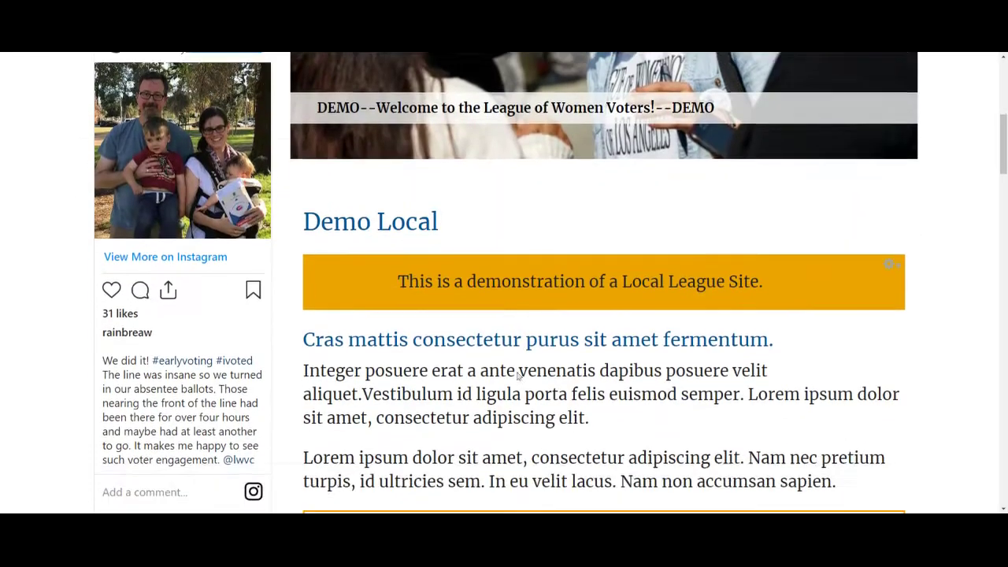
{"action": "scroll", "coordinate": [662, 386], "scroll_direction": "down", "scroll_amount": 3}
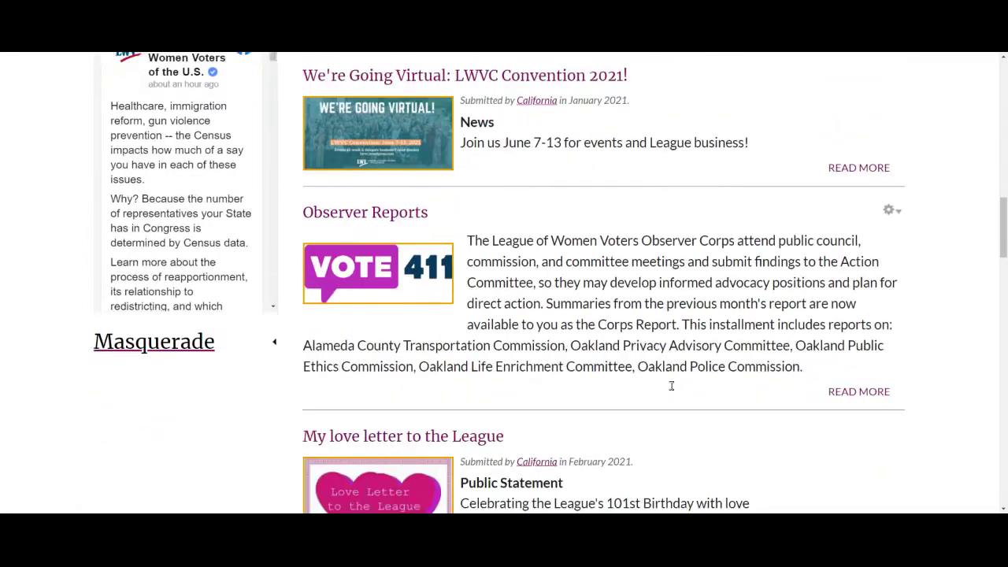
{"action": "scroll", "coordinate": [675, 394], "scroll_direction": "up", "scroll_amount": 1}
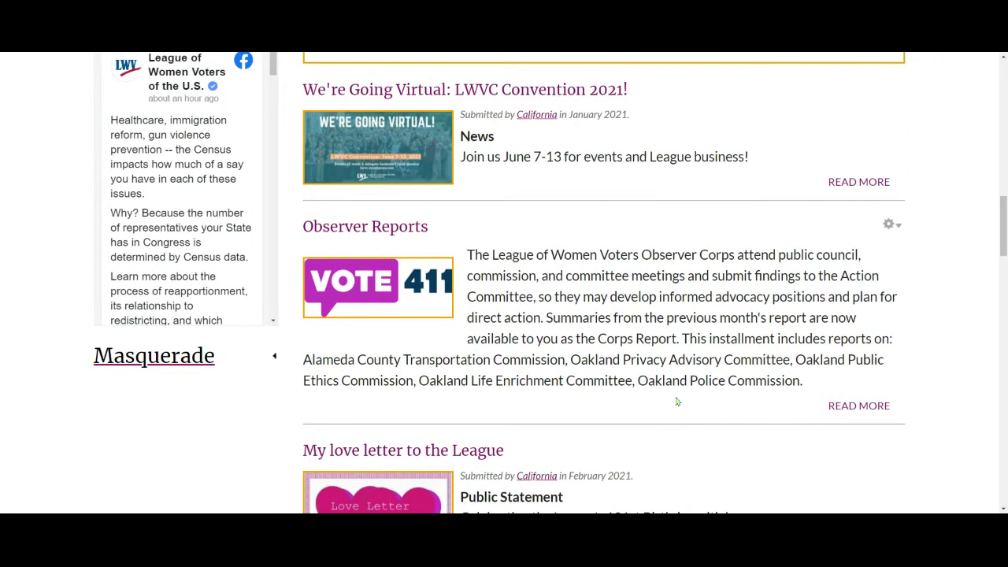
{"action": "scroll", "coordinate": [676, 400], "scroll_direction": "down", "scroll_amount": 1}
{"action": "left_click", "coordinate": [888, 397]}
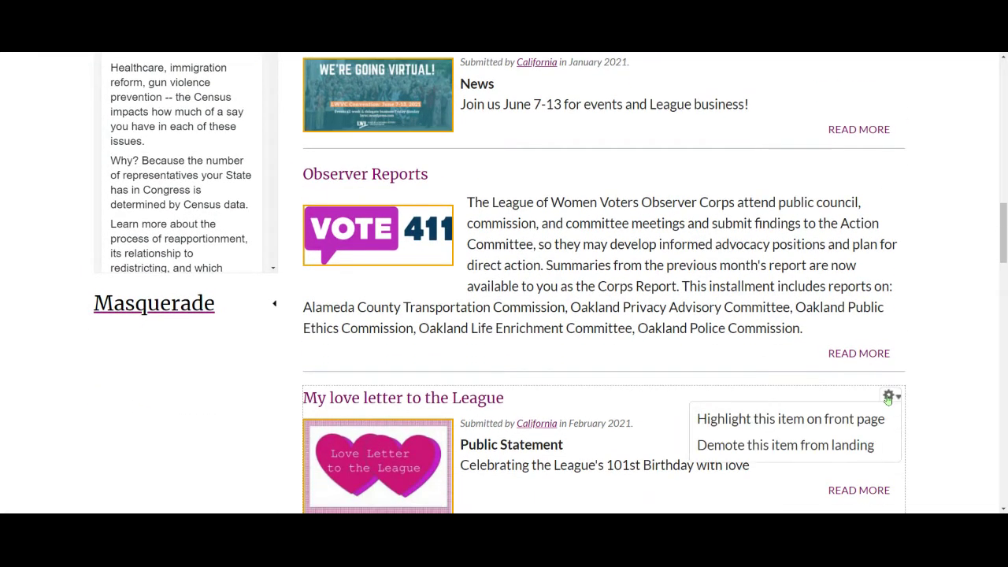
{"action": "left_click", "coordinate": [824, 424]}
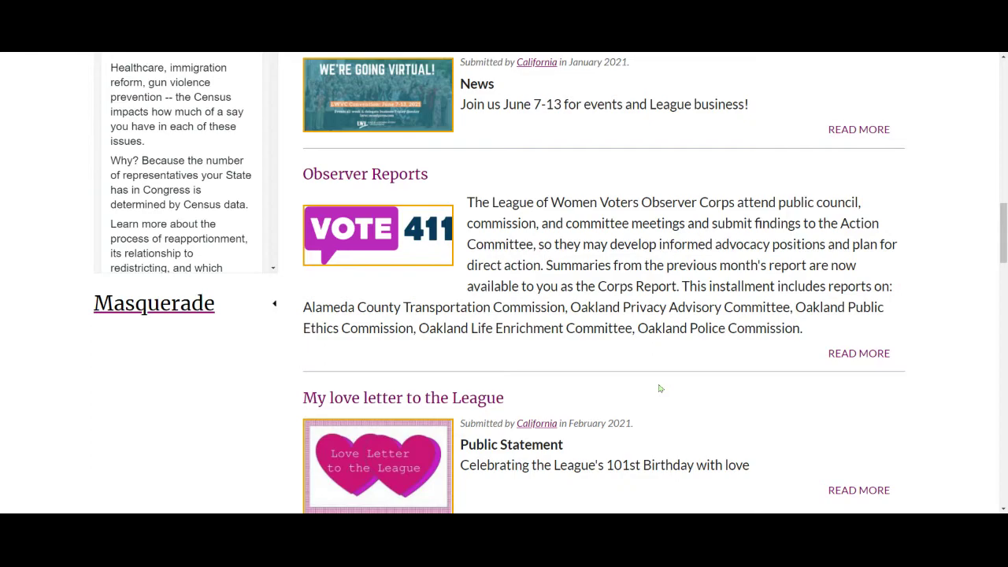
{"action": "scroll", "coordinate": [661, 389], "scroll_direction": "down", "scroll_amount": 4}
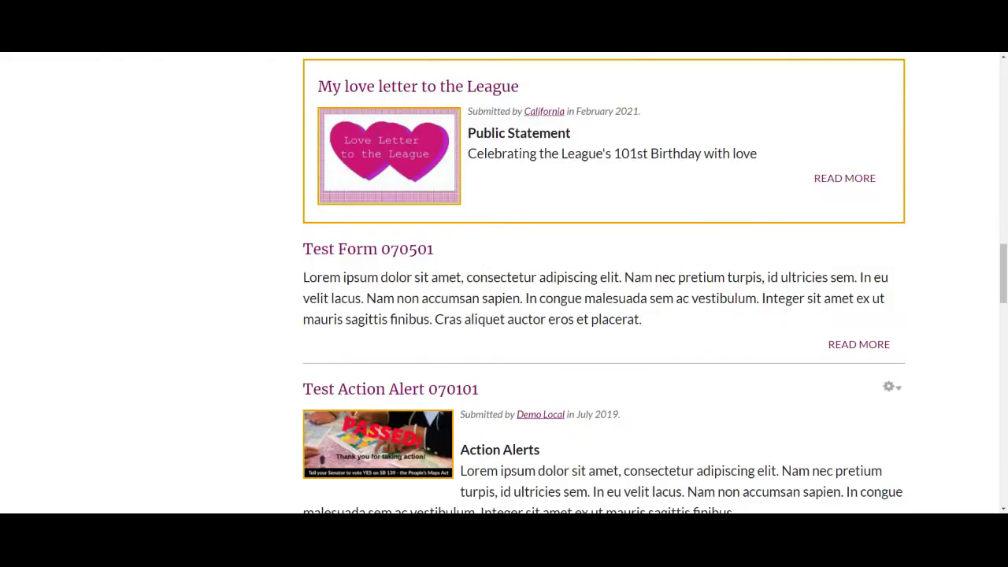
{"action": "scroll", "coordinate": [661, 390], "scroll_direction": "up", "scroll_amount": 4}
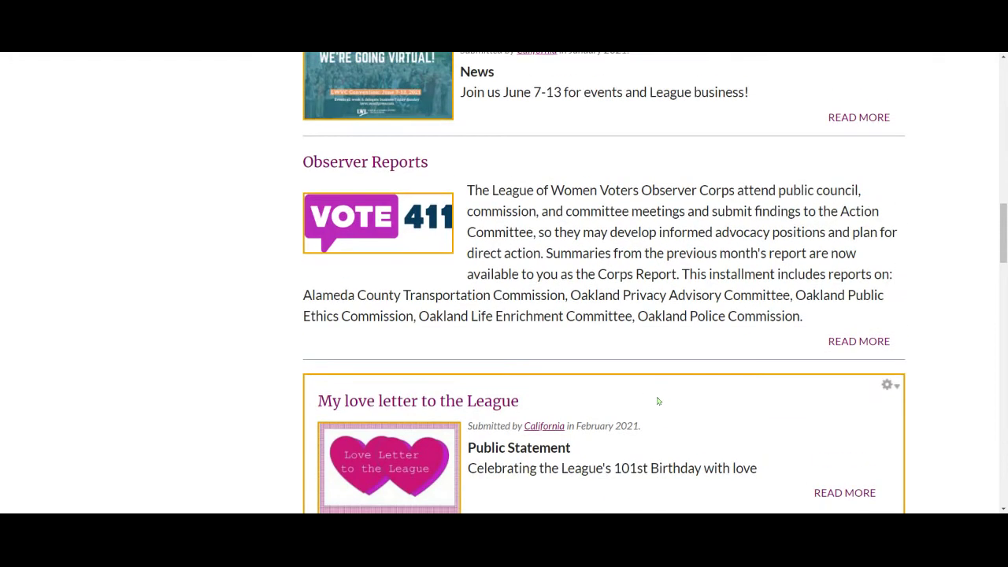
{"action": "scroll", "coordinate": [653, 409], "scroll_direction": "up", "scroll_amount": 5}
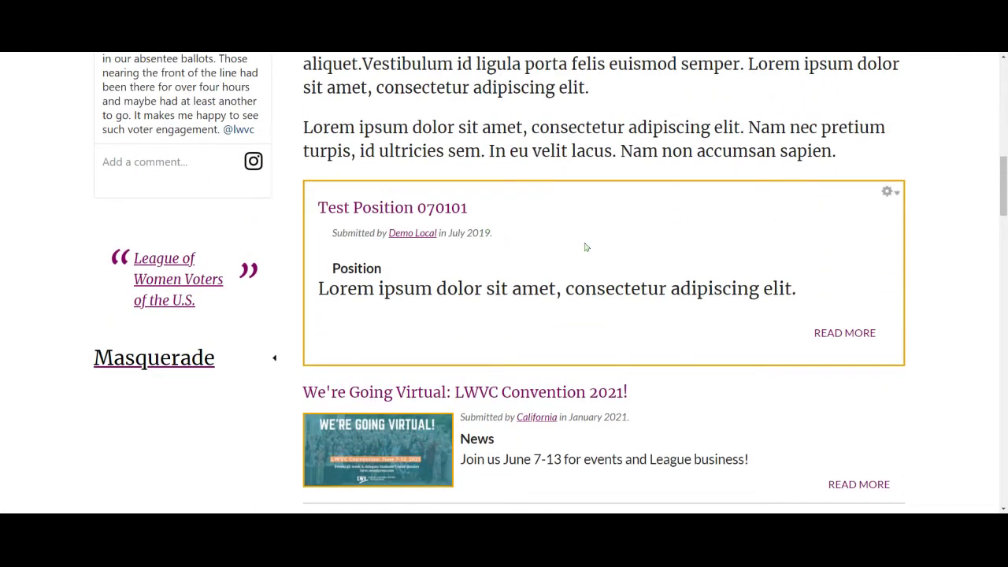
{"action": "scroll", "coordinate": [622, 276], "scroll_direction": "down", "scroll_amount": 5}
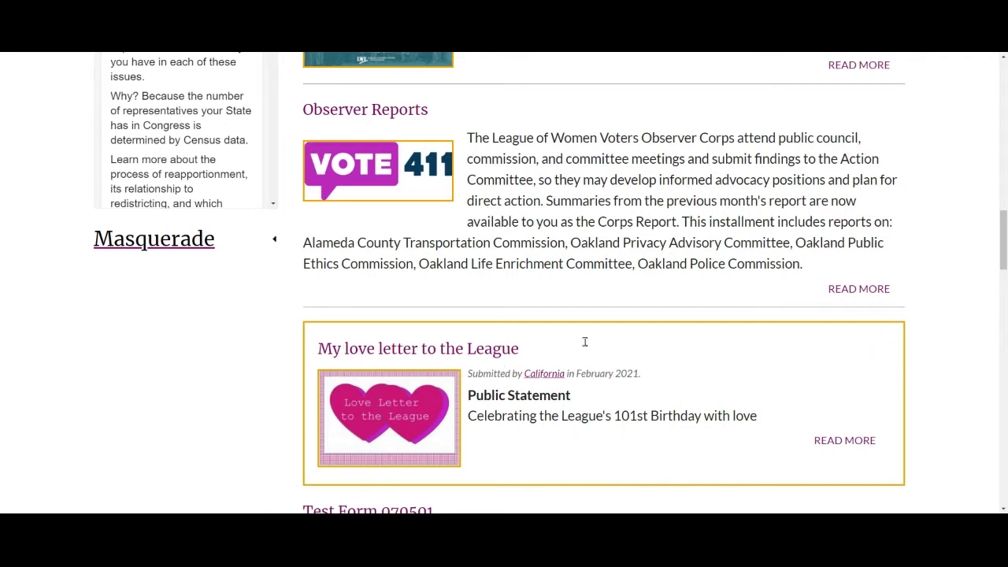
{"action": "scroll", "coordinate": [544, 448], "scroll_direction": "up", "scroll_amount": 1}
{"action": "scroll", "coordinate": [543, 448], "scroll_direction": "up", "scroll_amount": 7}
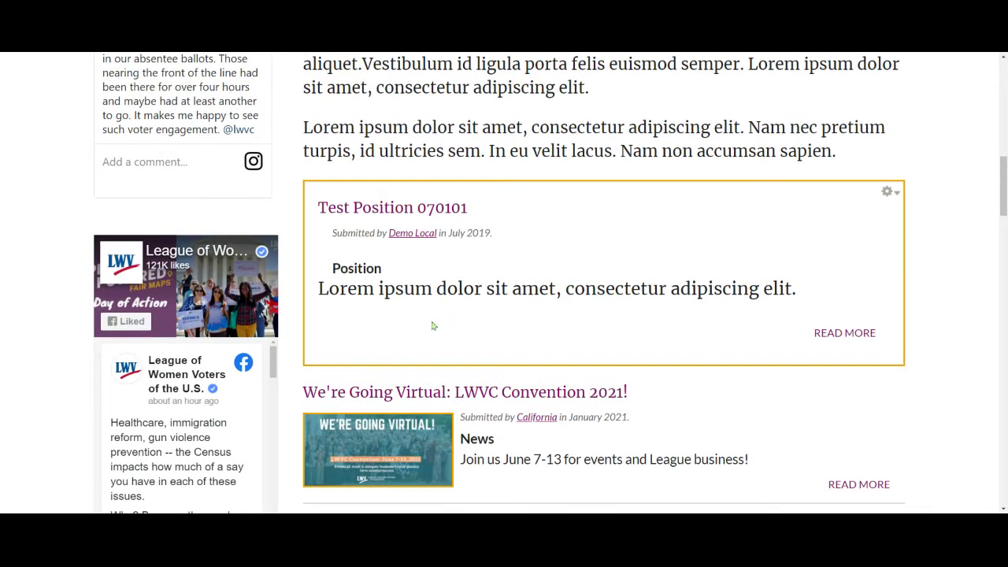
{"action": "scroll", "coordinate": [432, 322], "scroll_direction": "up", "scroll_amount": 5}
{"action": "scroll", "coordinate": [398, 370], "scroll_direction": "up", "scroll_amount": 9}
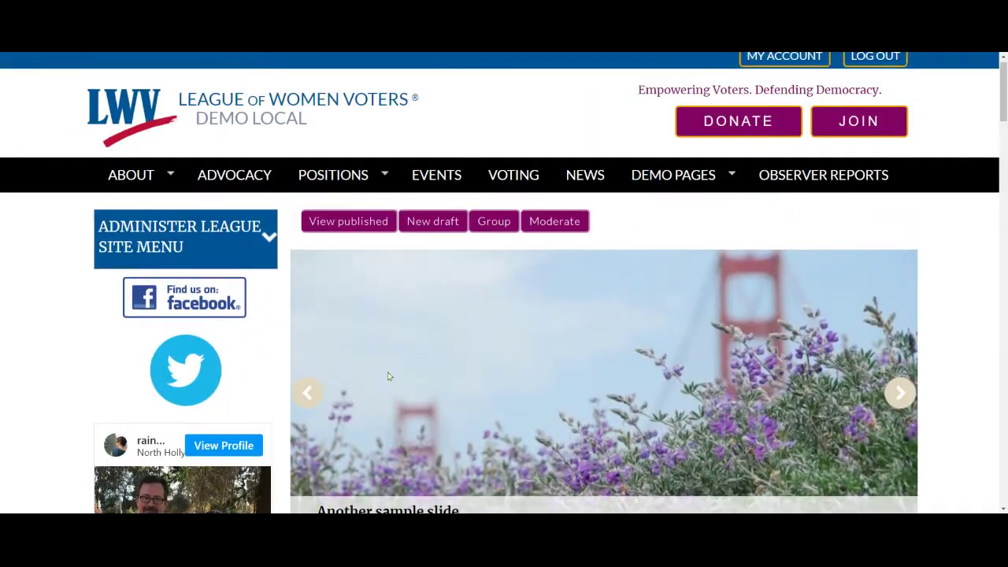
Reopen Manage Front Page items to see My love letter to the League marked Highlighted: Yes.
{"action": "left_click", "coordinate": [200, 246]}
{"action": "scroll", "coordinate": [200, 246], "scroll_direction": "up", "scroll_amount": 12}
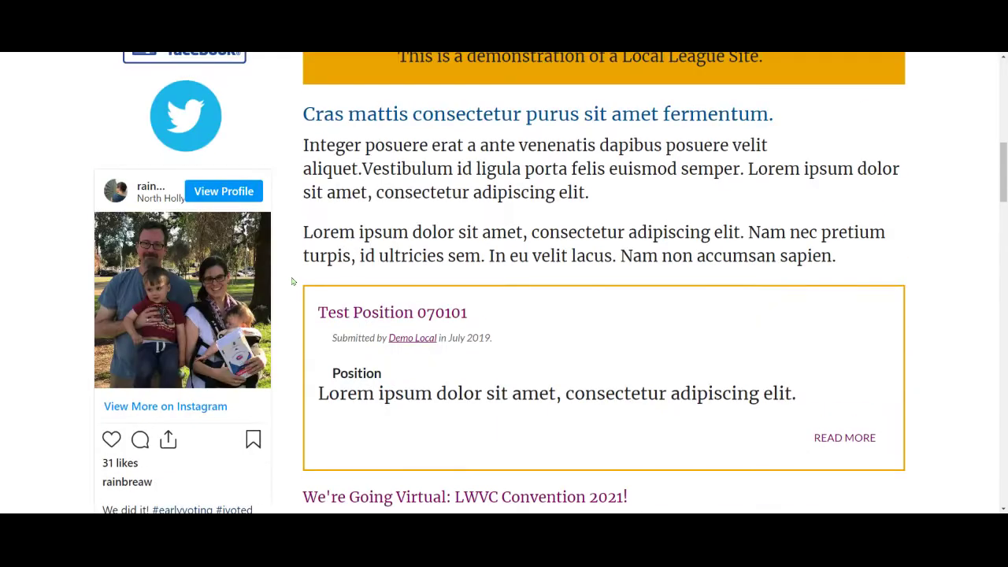
{"action": "scroll", "coordinate": [280, 290], "scroll_direction": "up", "scroll_amount": 4}
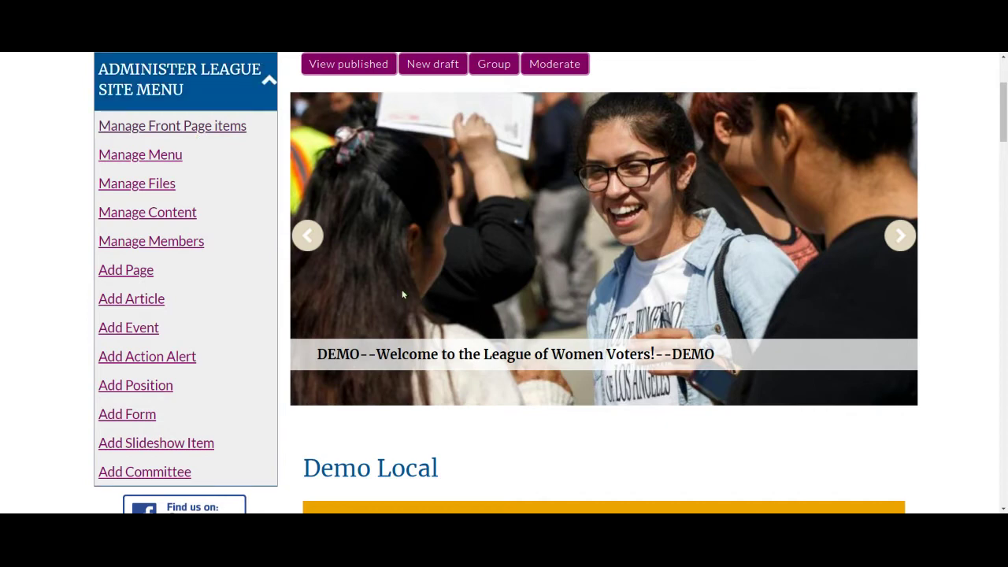
{"action": "scroll", "coordinate": [403, 298], "scroll_direction": "down", "scroll_amount": 3}
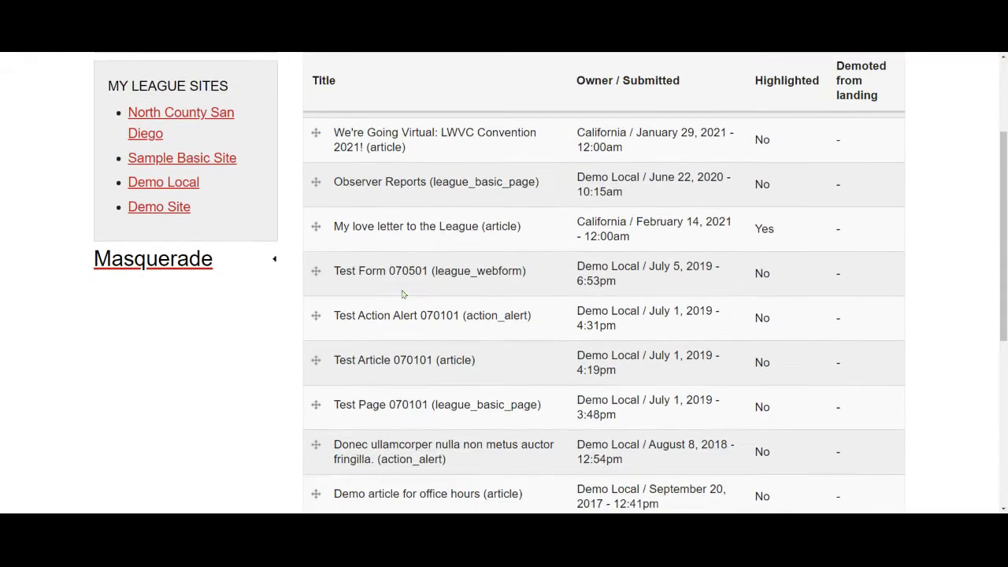
{"action": "scroll", "coordinate": [403, 300], "scroll_direction": "up", "scroll_amount": 1}
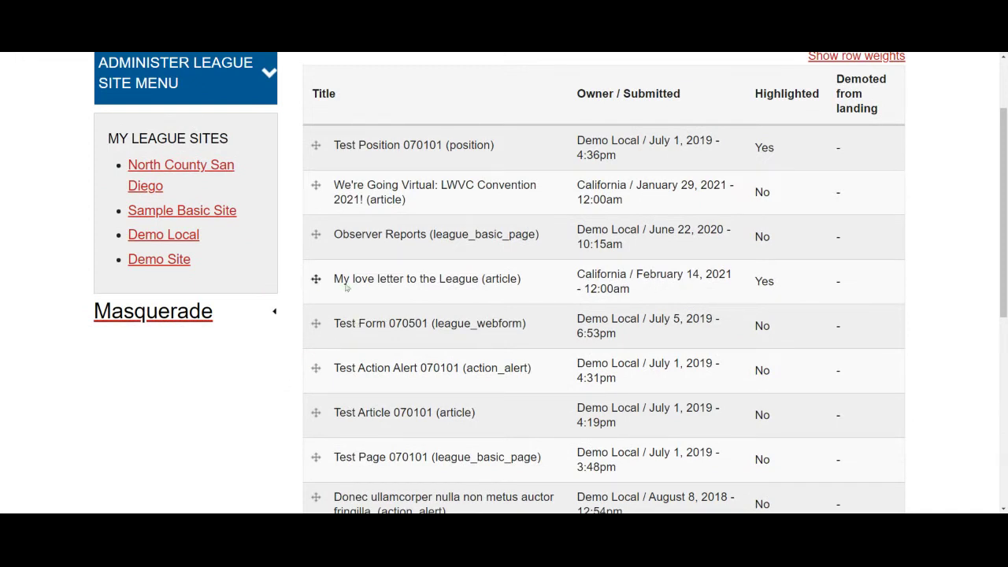
Drag My love letter to the League to the top of the front page items table.
{"action": "scroll", "coordinate": [328, 291], "scroll_direction": "up", "scroll_amount": 3}
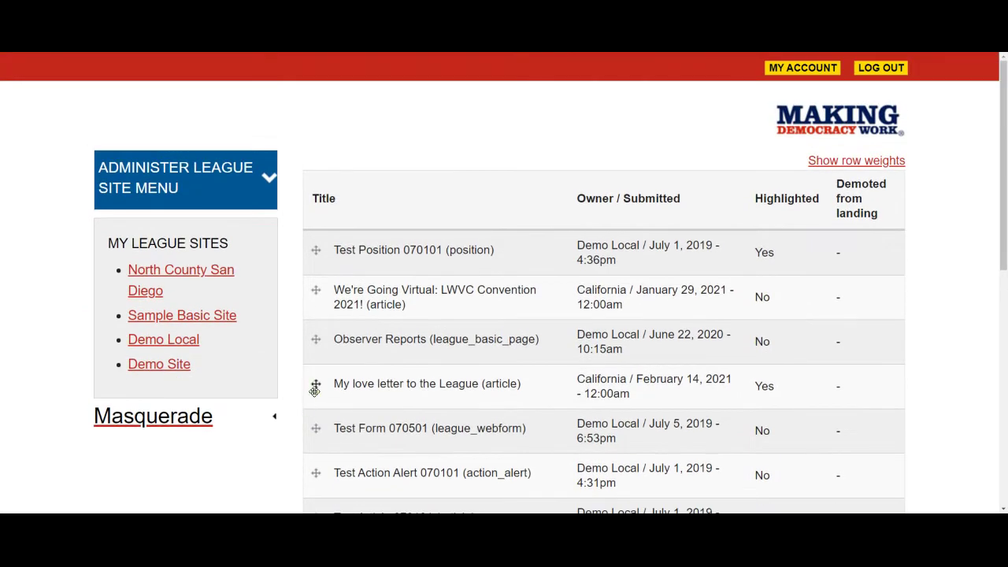
{"action": "left_click_drag", "start_coordinate": [315, 386], "coordinate": [318, 250]}
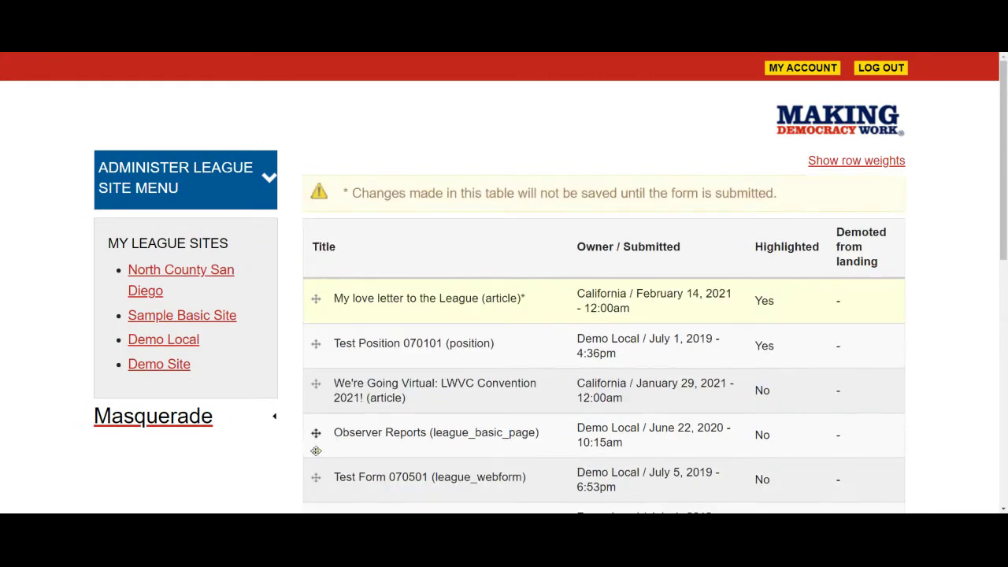
{"action": "scroll", "coordinate": [283, 417], "scroll_direction": "down", "scroll_amount": 10}
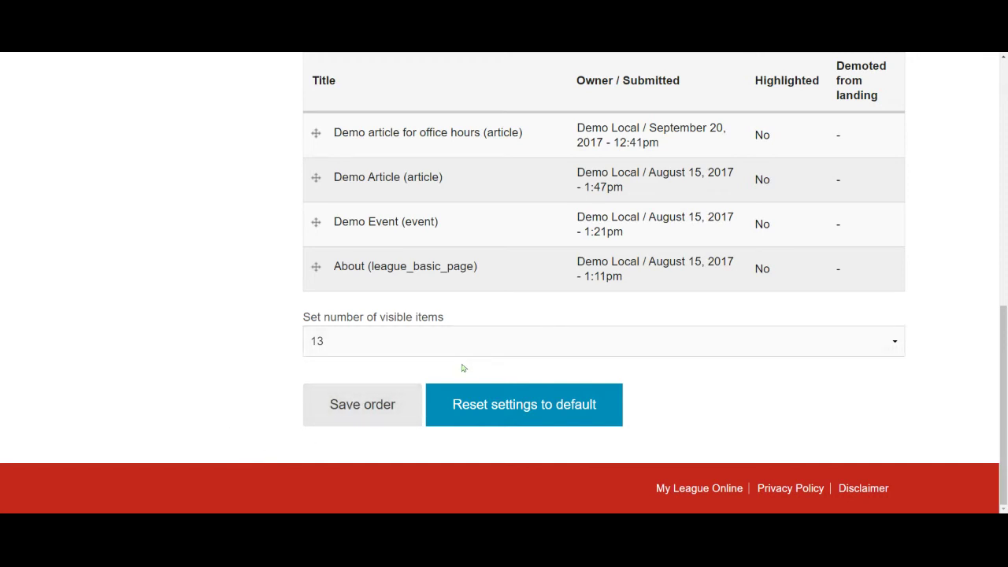
{"action": "scroll", "coordinate": [472, 364], "scroll_direction": "up", "scroll_amount": 3}
{"action": "scroll", "coordinate": [737, 399], "scroll_direction": "up", "scroll_amount": 3}
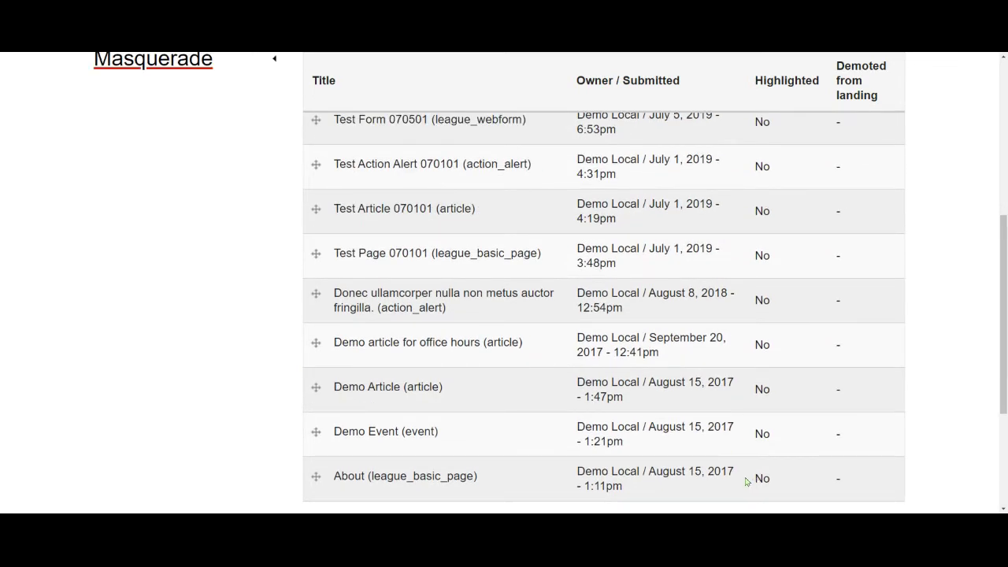
{"action": "scroll", "coordinate": [634, 471], "scroll_direction": "up", "scroll_amount": 7}
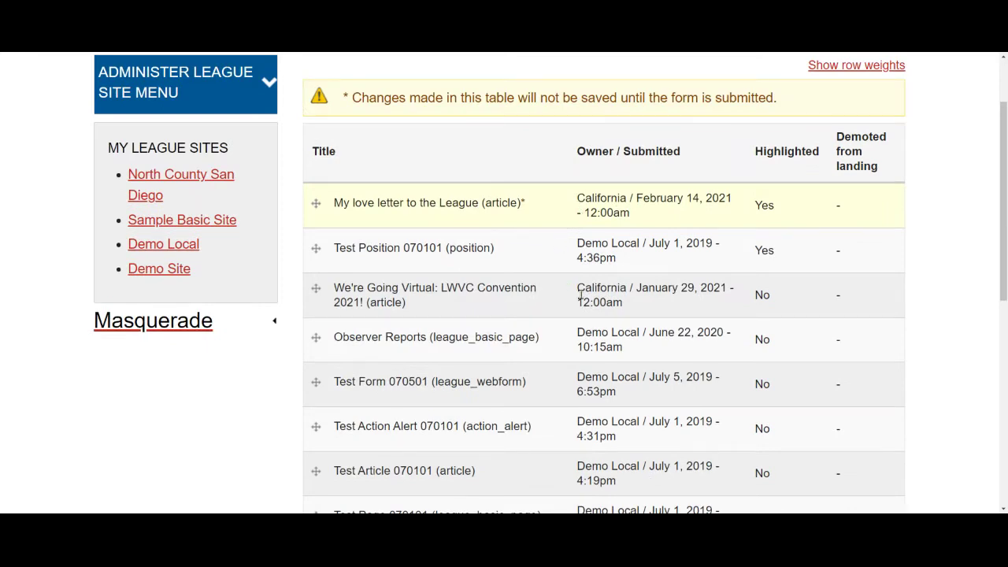
{"action": "scroll", "coordinate": [567, 366], "scroll_direction": "down", "scroll_amount": 10}
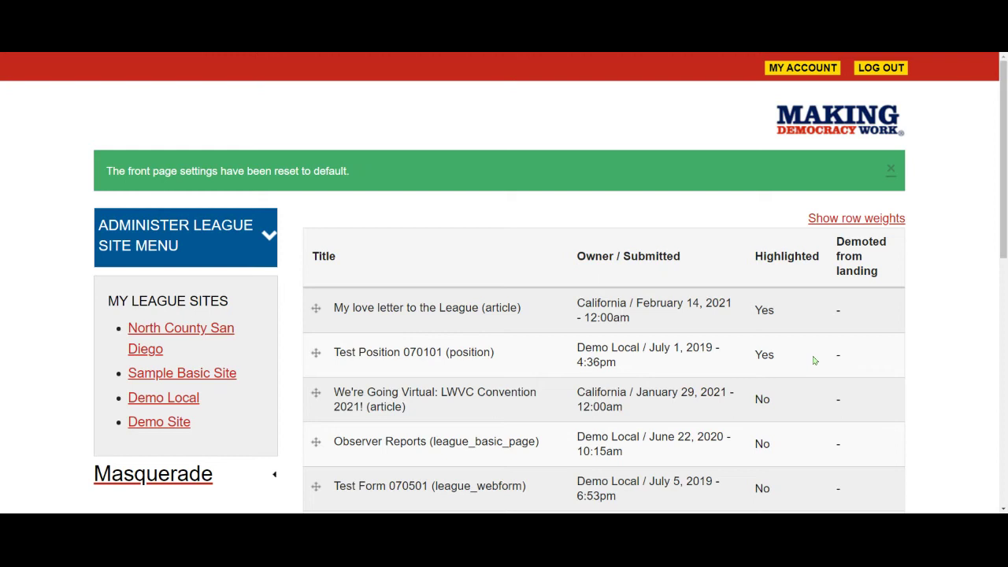
Select the submission dates February 14, 2021, July 1, 2019 and January 29, 2021 to show newest-first order.
{"action": "left_click_drag", "start_coordinate": [637, 305], "coordinate": [732, 305]}
{"action": "left_click_drag", "start_coordinate": [650, 348], "coordinate": [712, 347]}
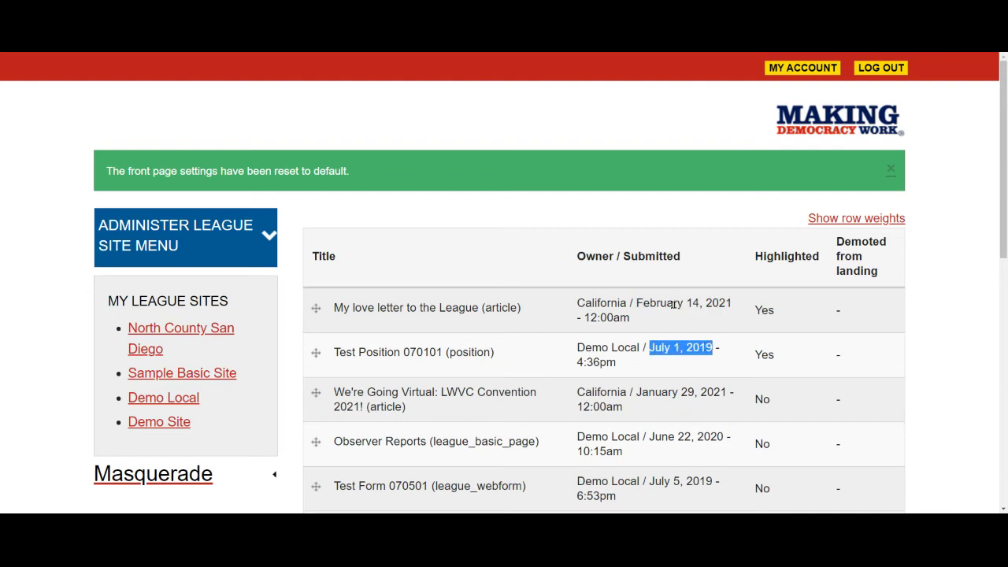
{"action": "scroll", "coordinate": [685, 372], "scroll_direction": "down", "scroll_amount": 1}
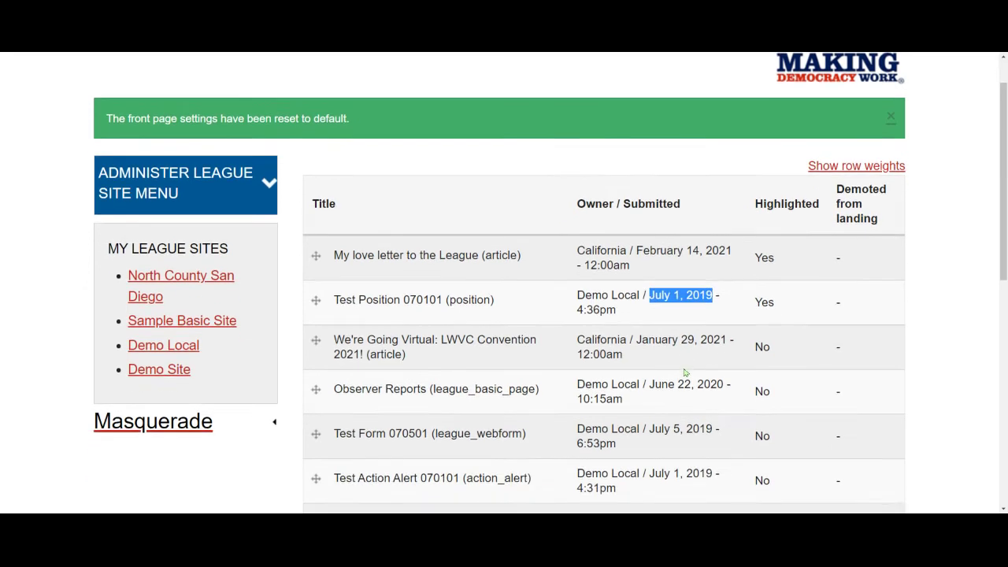
{"action": "scroll", "coordinate": [664, 423], "scroll_direction": "down", "scroll_amount": 2}
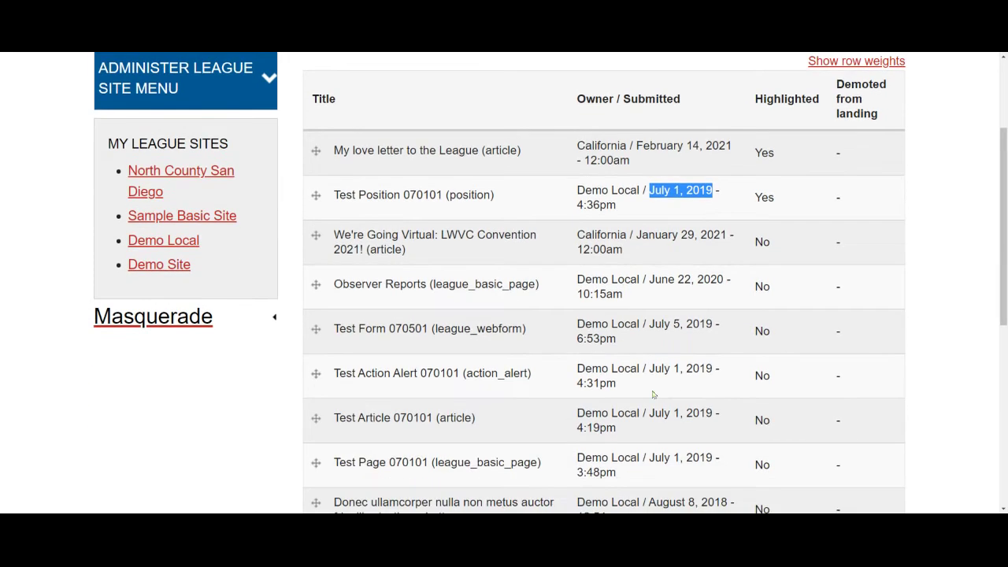
{"action": "left_click_drag", "start_coordinate": [635, 235], "coordinate": [726, 236]}
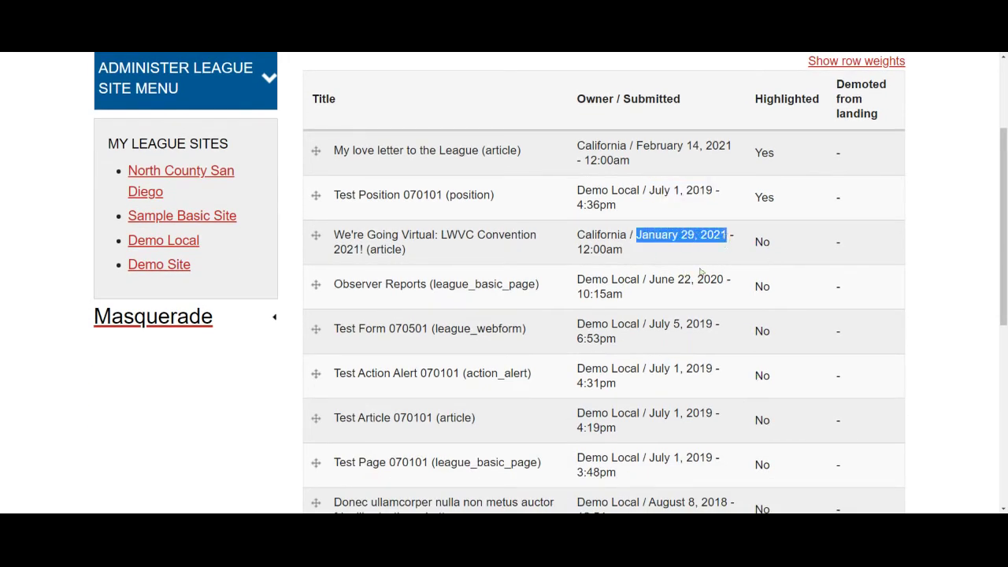
{"action": "scroll", "coordinate": [700, 272], "scroll_direction": "down", "scroll_amount": 4}
{"action": "scroll", "coordinate": [673, 355], "scroll_direction": "up", "scroll_amount": 5}
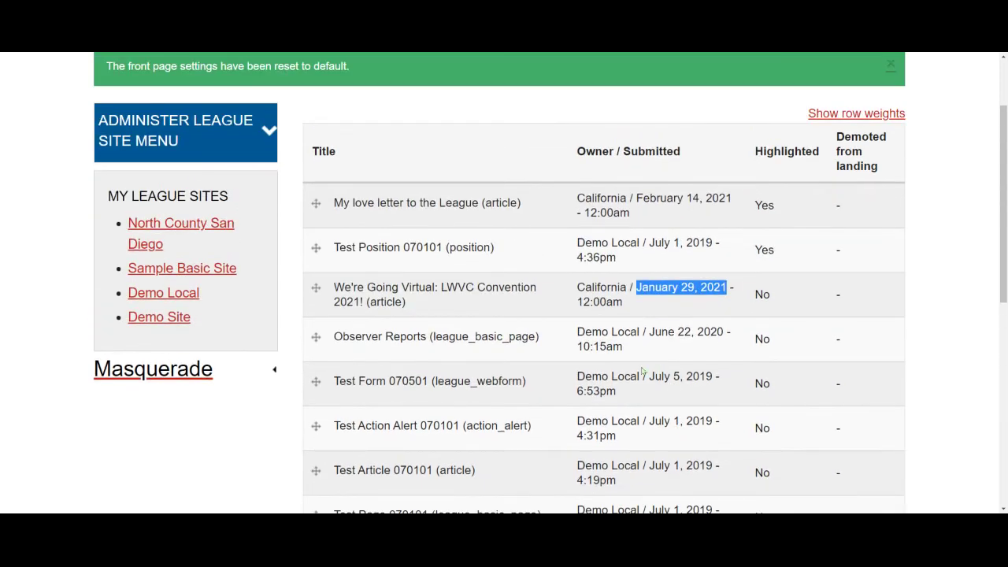
{"action": "scroll", "coordinate": [638, 375], "scroll_direction": "down", "scroll_amount": 5}
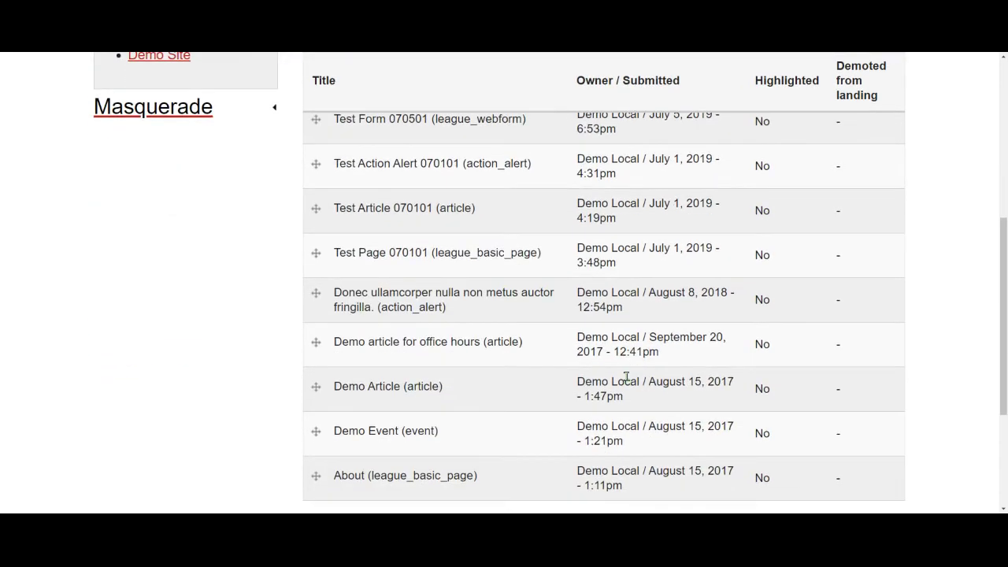
{"action": "scroll", "coordinate": [626, 377], "scroll_direction": "up", "scroll_amount": 7}
{"action": "scroll", "coordinate": [541, 360], "scroll_direction": "down", "scroll_amount": 10}
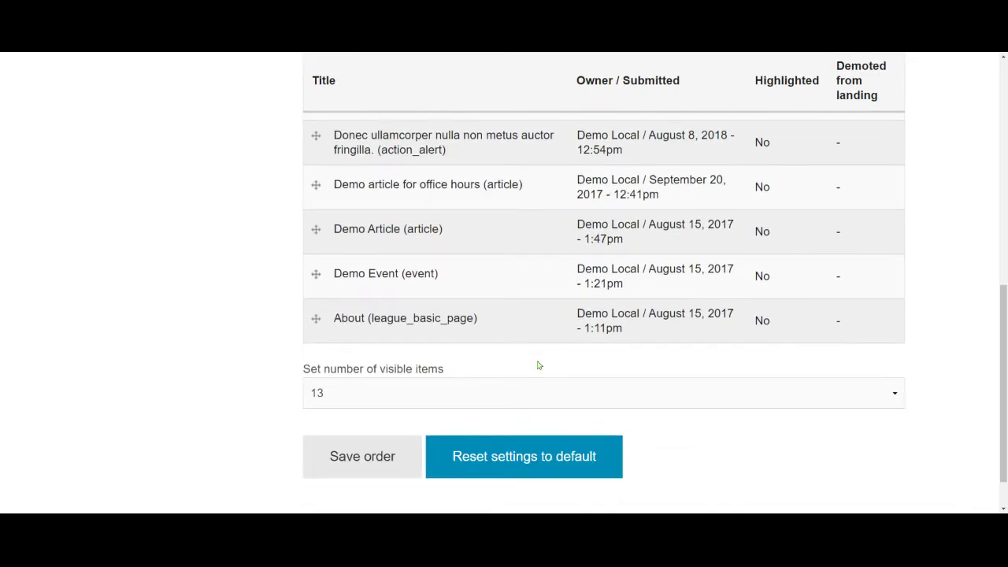
Set the number of visible items to 6 and save the order.
{"action": "left_click", "coordinate": [431, 400]}
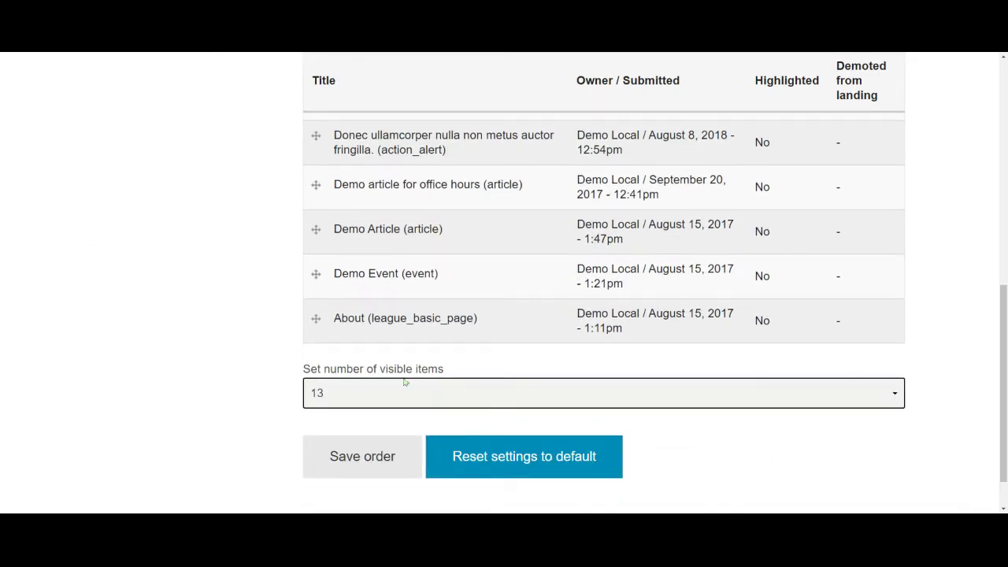
{"action": "left_click", "coordinate": [380, 337]}
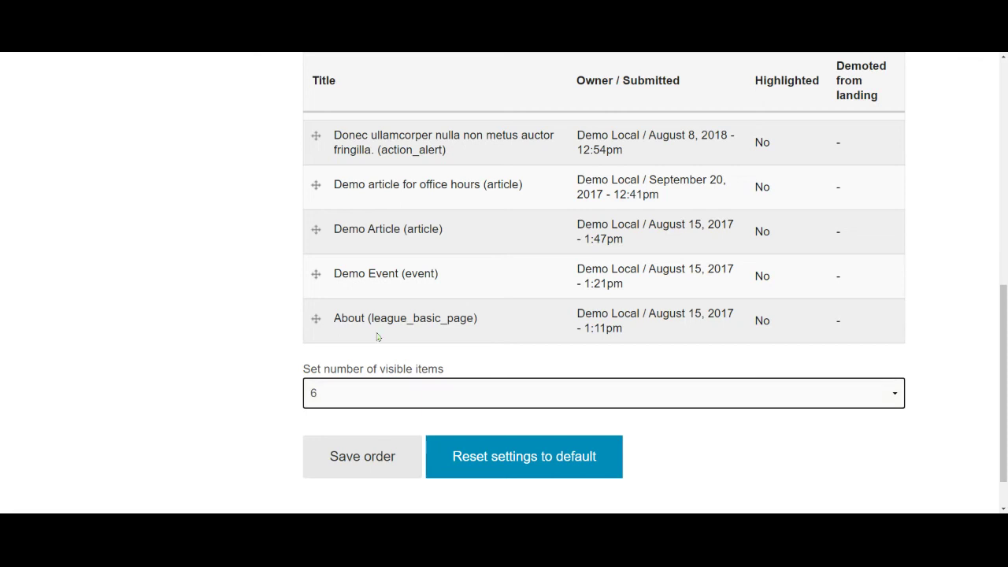
{"action": "left_click", "coordinate": [333, 473]}
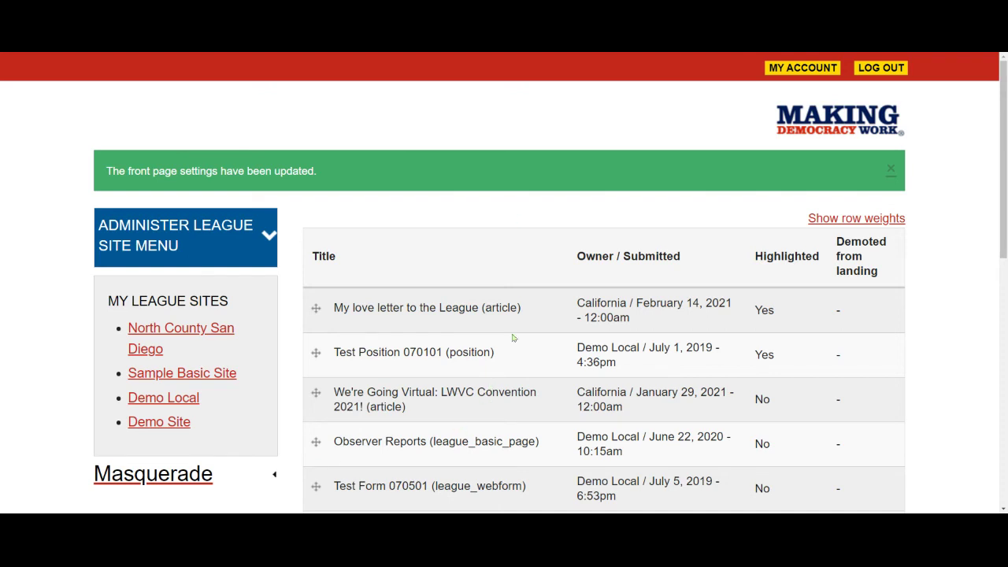
{"action": "scroll", "coordinate": [721, 383], "scroll_direction": "down", "scroll_amount": 2}
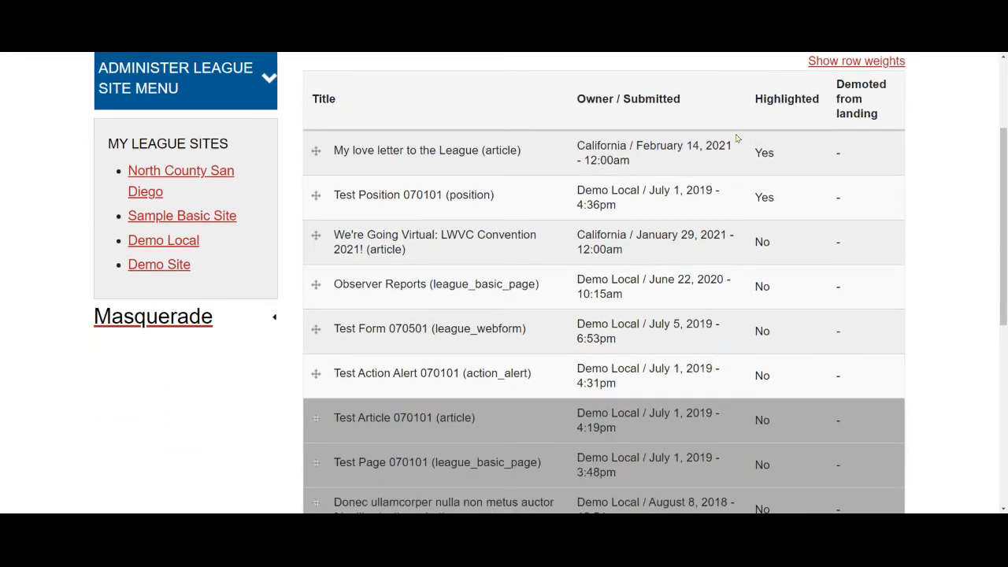
{"action": "scroll", "coordinate": [697, 387], "scroll_direction": "down", "scroll_amount": 5}
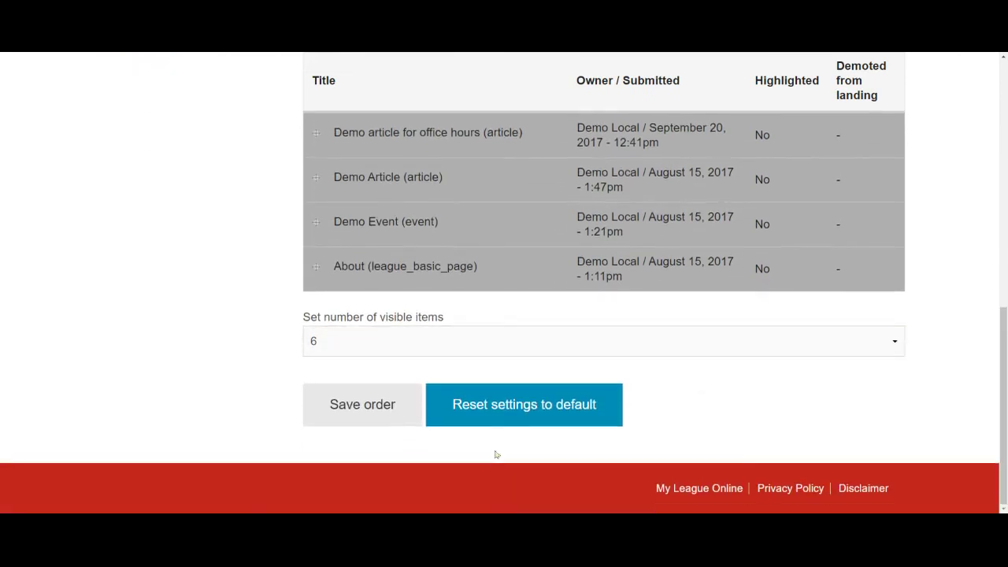
{"action": "left_click", "coordinate": [550, 415]}
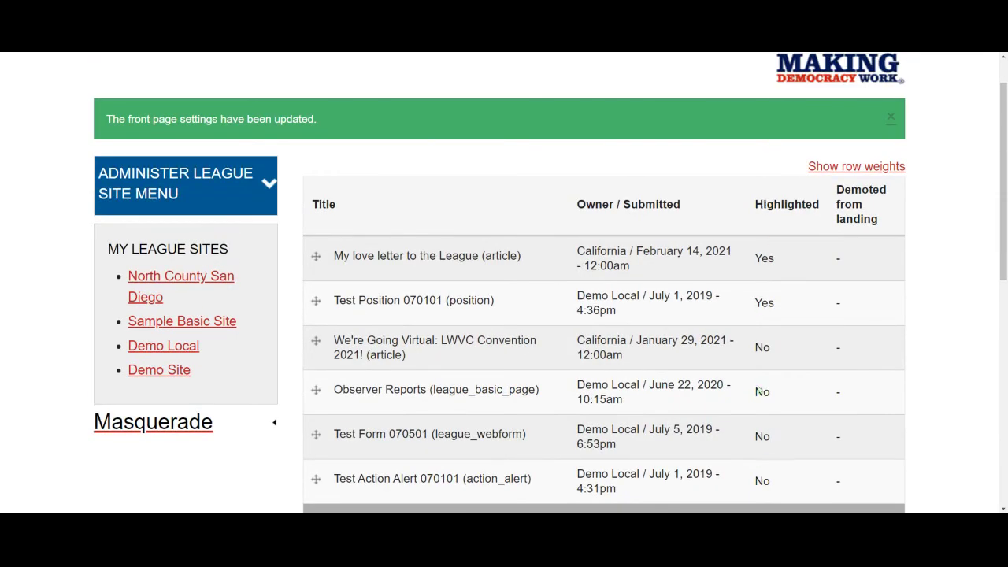
Open the Demo Local home page and scroll through its front page items.
{"action": "left_click", "coordinate": [167, 352]}
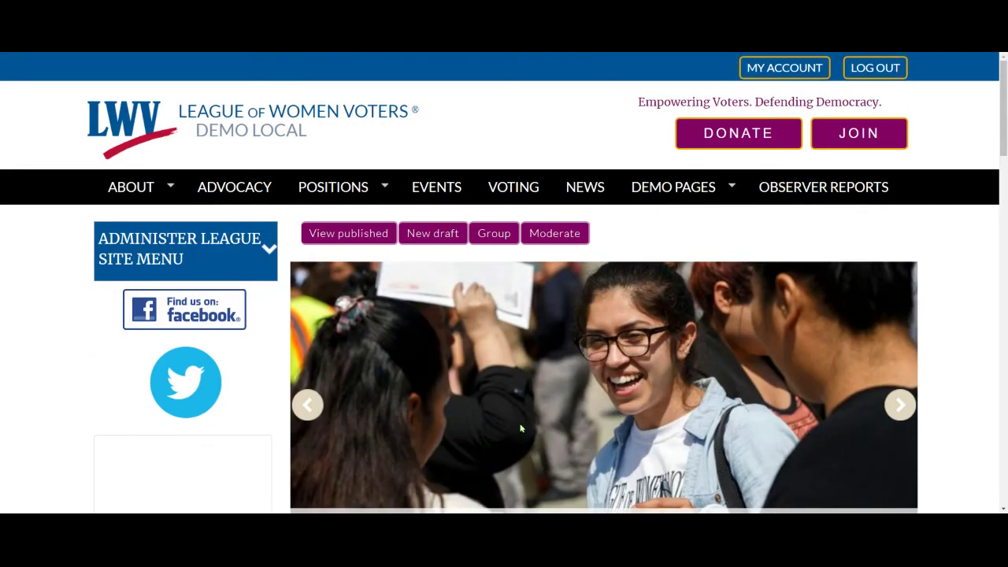
{"action": "scroll", "coordinate": [521, 429], "scroll_direction": "down", "scroll_amount": 10}
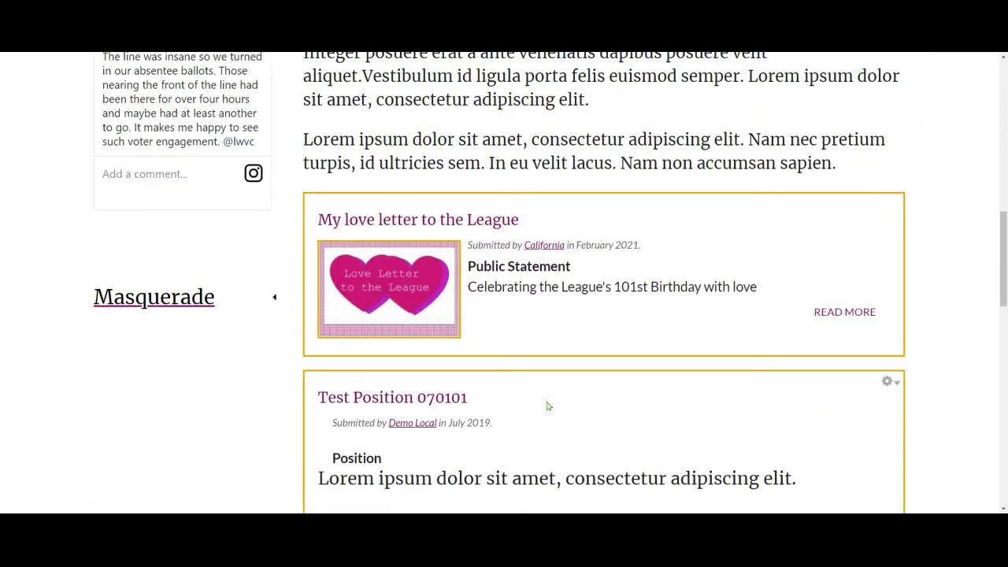
{"action": "scroll", "coordinate": [548, 406], "scroll_direction": "down", "scroll_amount": 5}
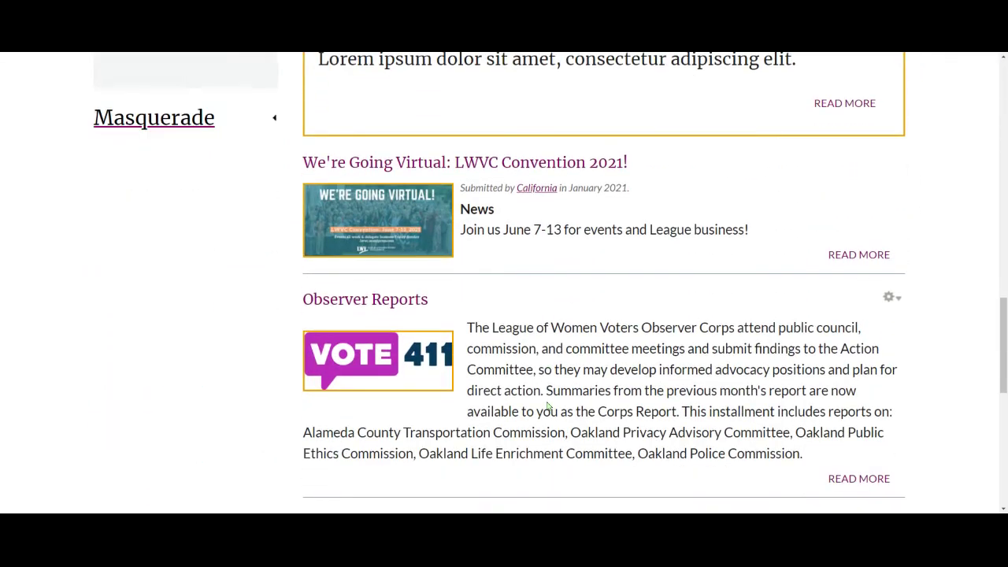
{"action": "scroll", "coordinate": [666, 395], "scroll_direction": "down", "scroll_amount": 3}
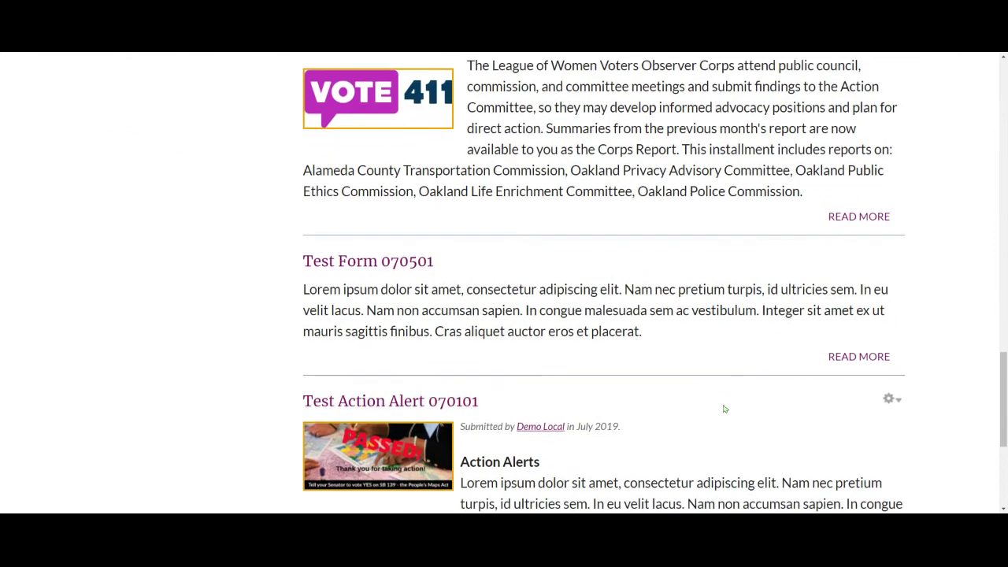
{"action": "scroll", "coordinate": [725, 409], "scroll_direction": "down", "scroll_amount": 1}
{"action": "scroll", "coordinate": [713, 413], "scroll_direction": "up", "scroll_amount": 2}
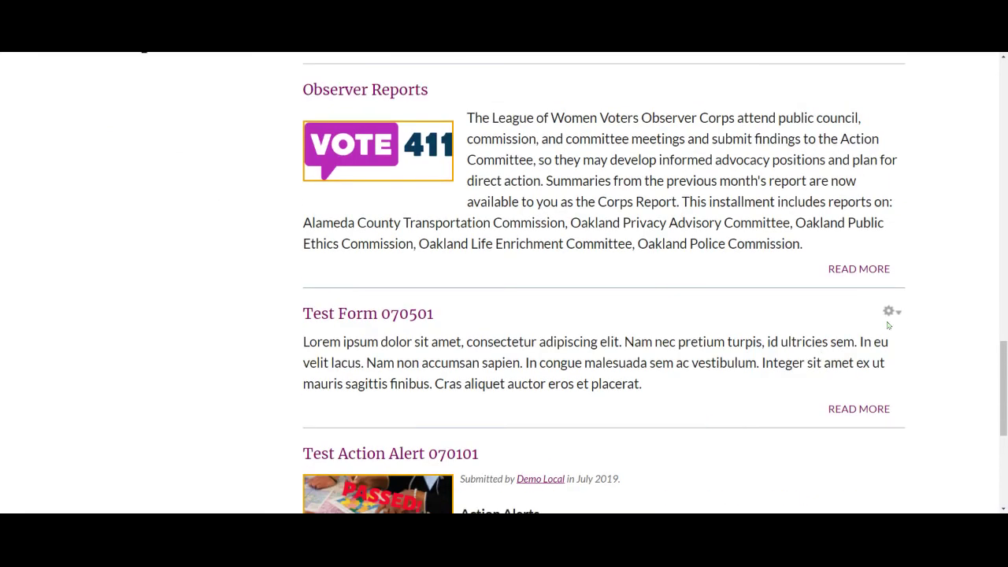
Open the Test Form 070501 options menu, then jump to the page's top and bottom.
{"action": "left_click", "coordinate": [890, 314]}
{"action": "key", "text": "Home"}
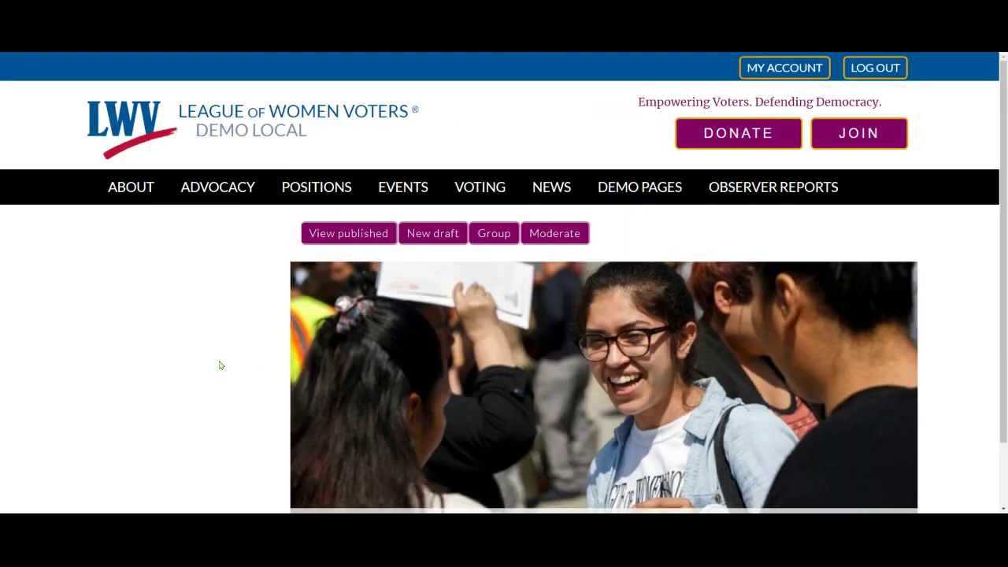
{"action": "key", "text": "End"}
{"action": "scroll", "coordinate": [236, 390], "scroll_direction": "up", "scroll_amount": 3}
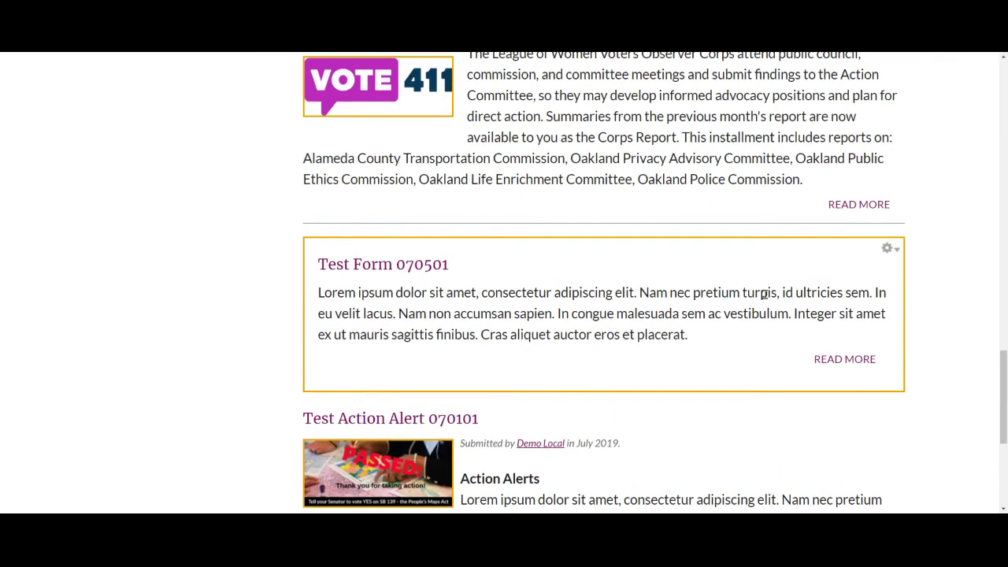